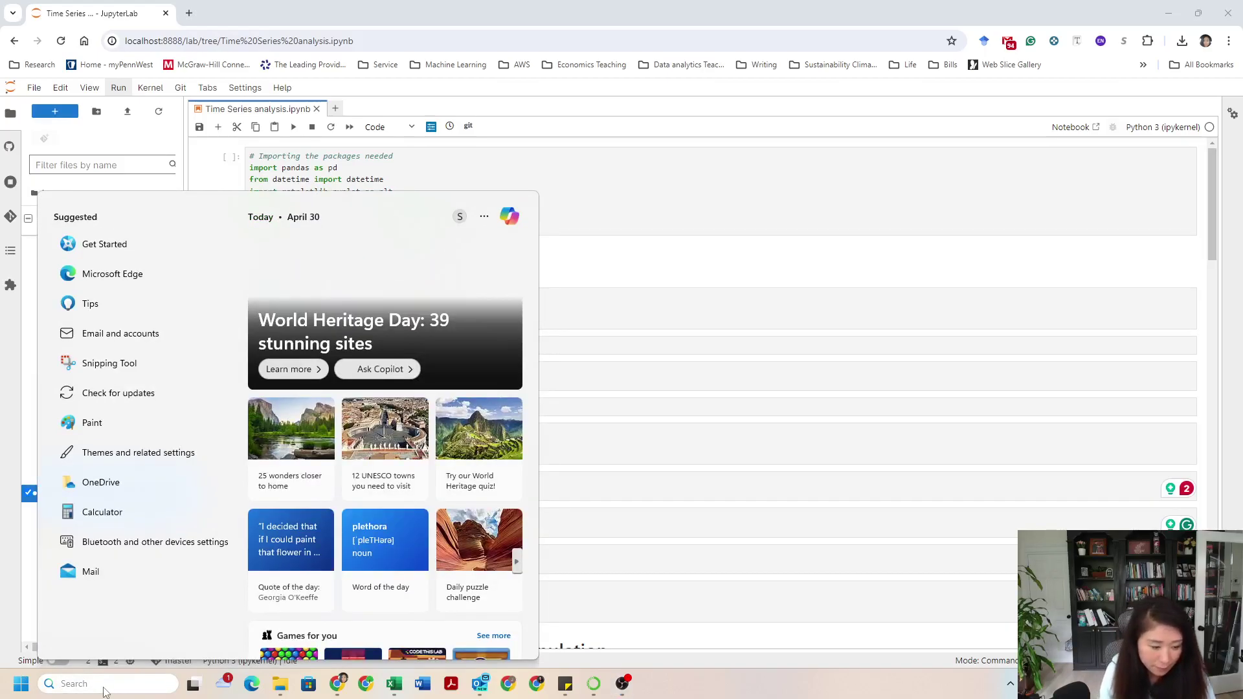
Switch to Anaconda Navigator and decline the update to version 2.6.0, opting not to be shown the notice again
text(an)
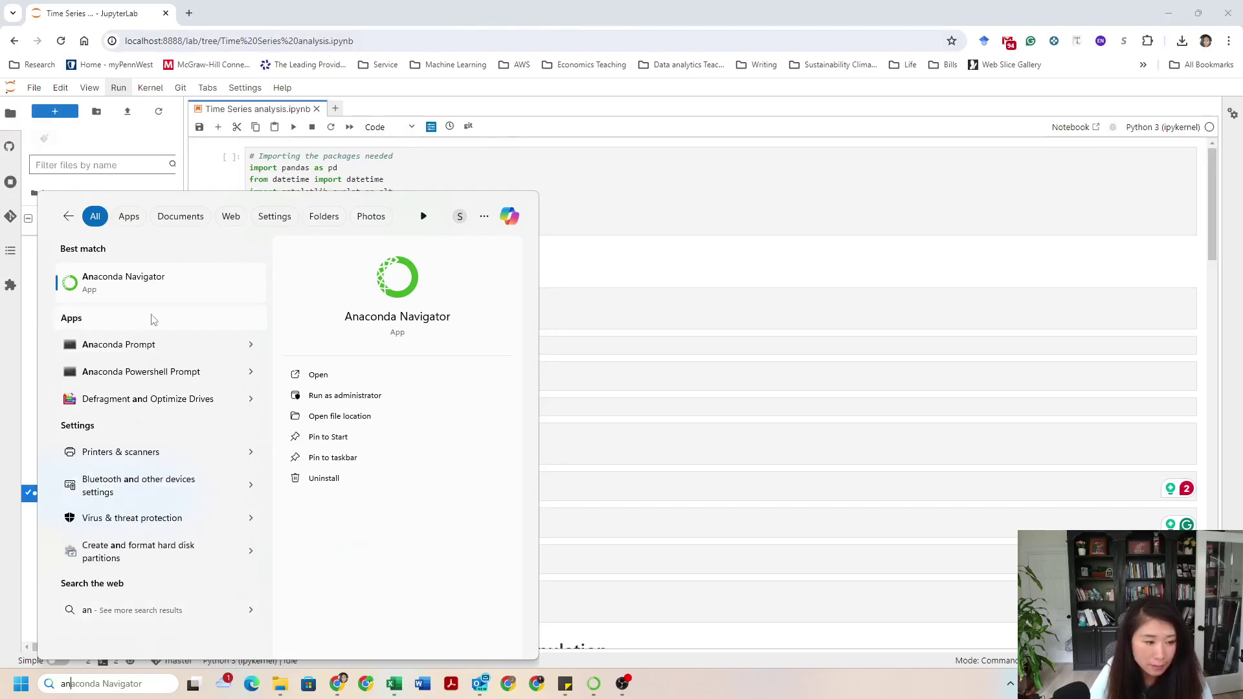
right_click(100, 284)
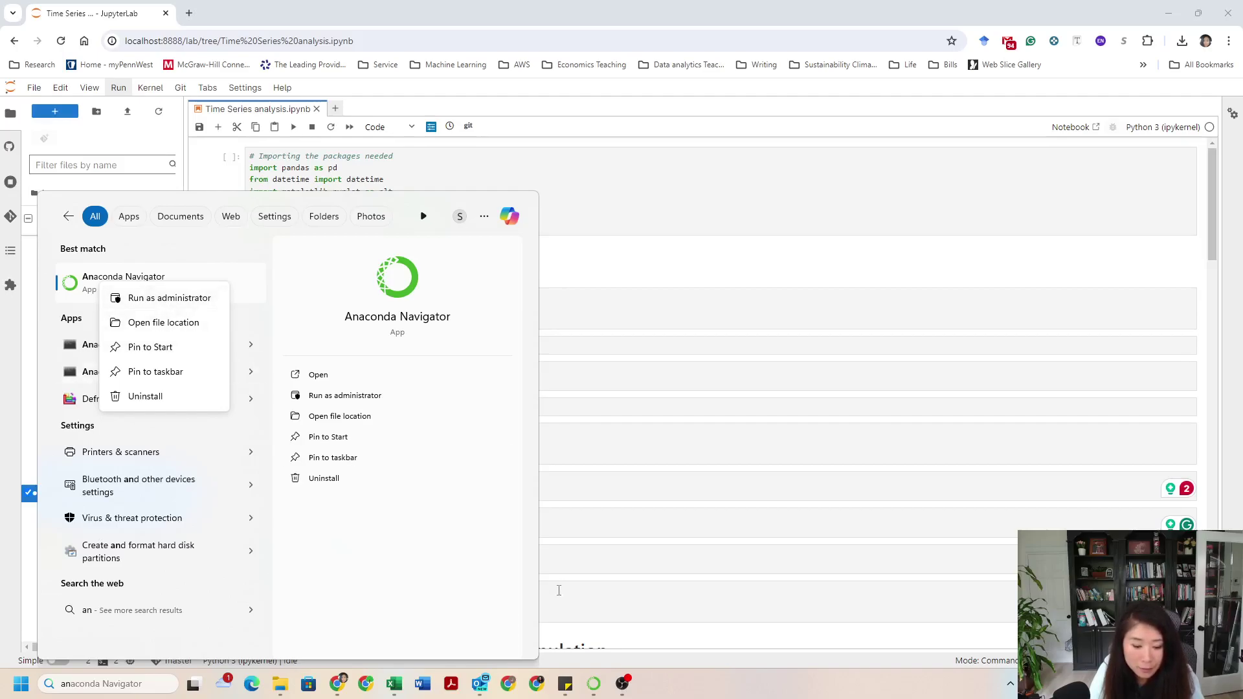
click(594, 688)
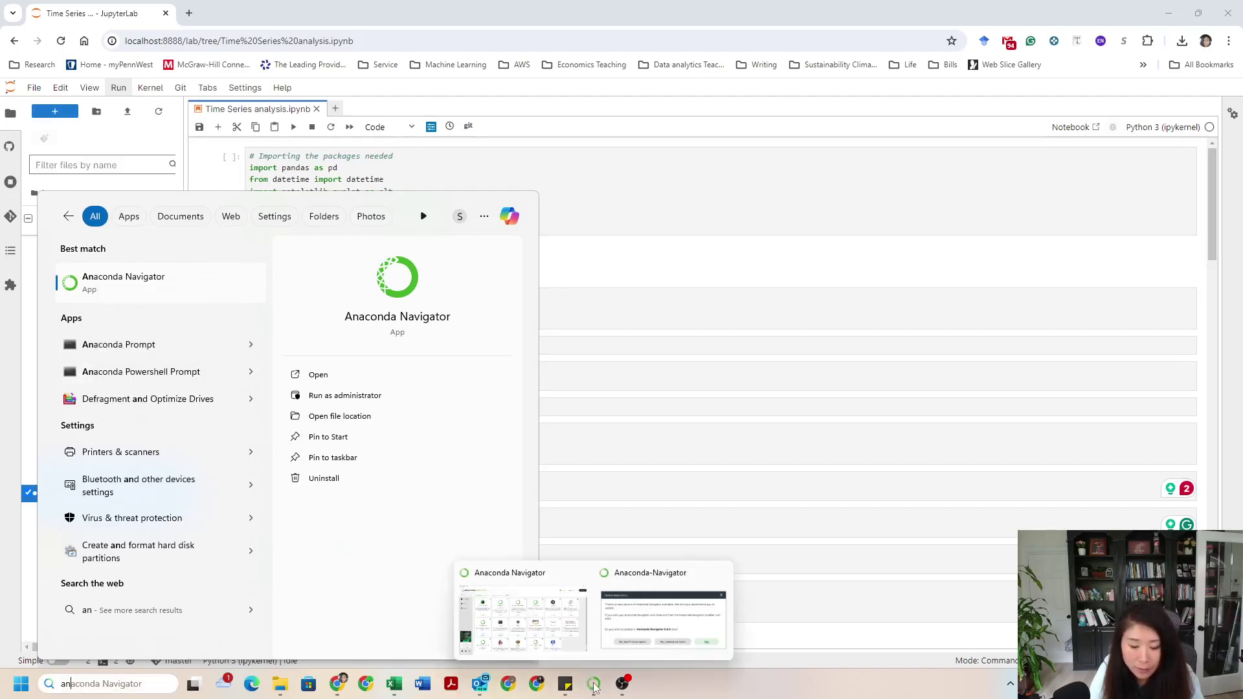
click(544, 637)
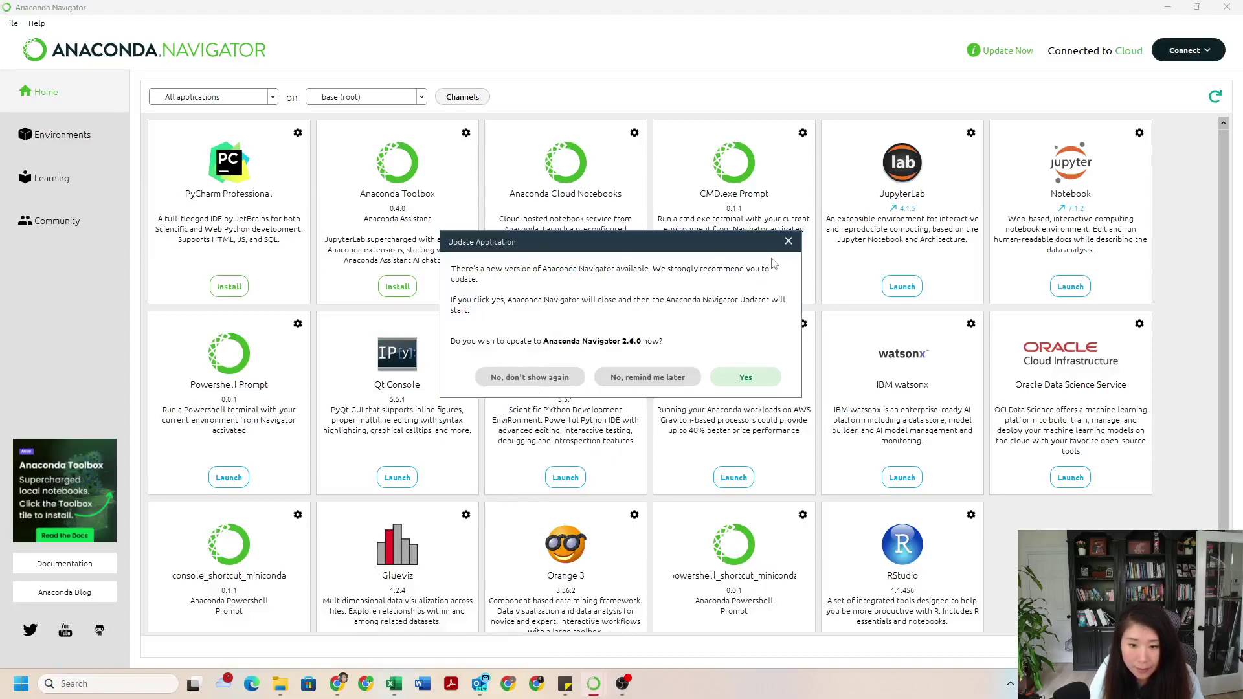
click(553, 378)
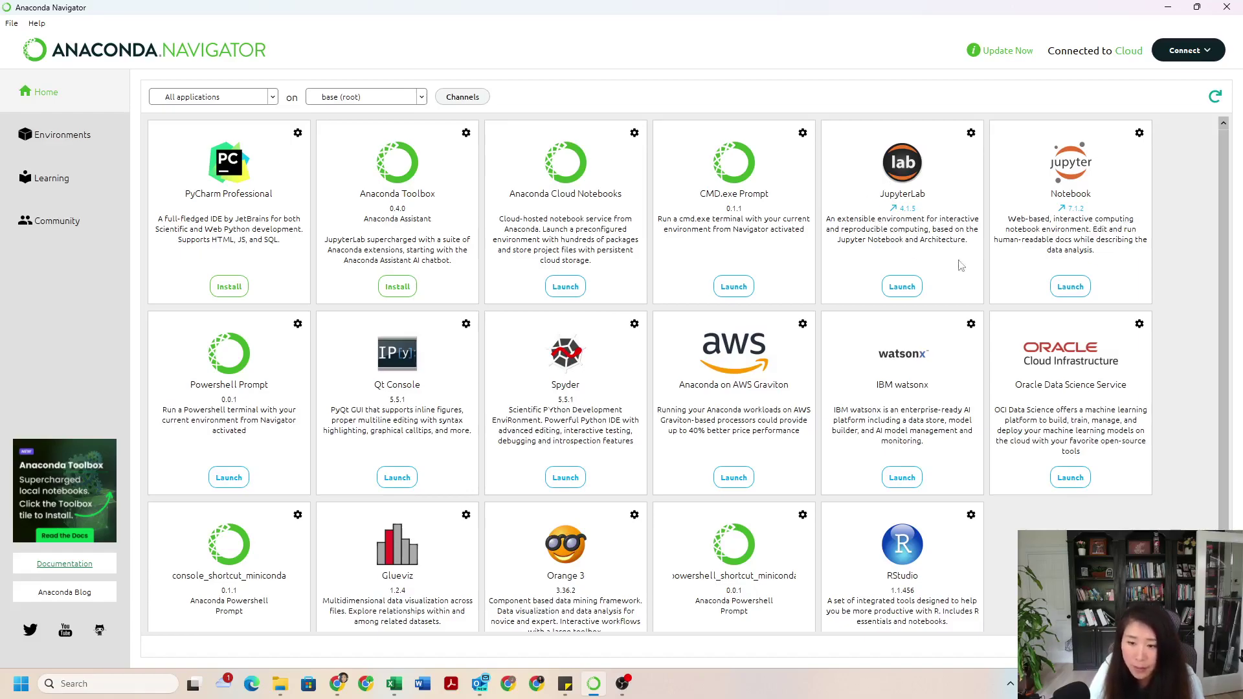
Launch JupyterLab from Anaconda Navigator and switch to the browser window showing it
click(904, 291)
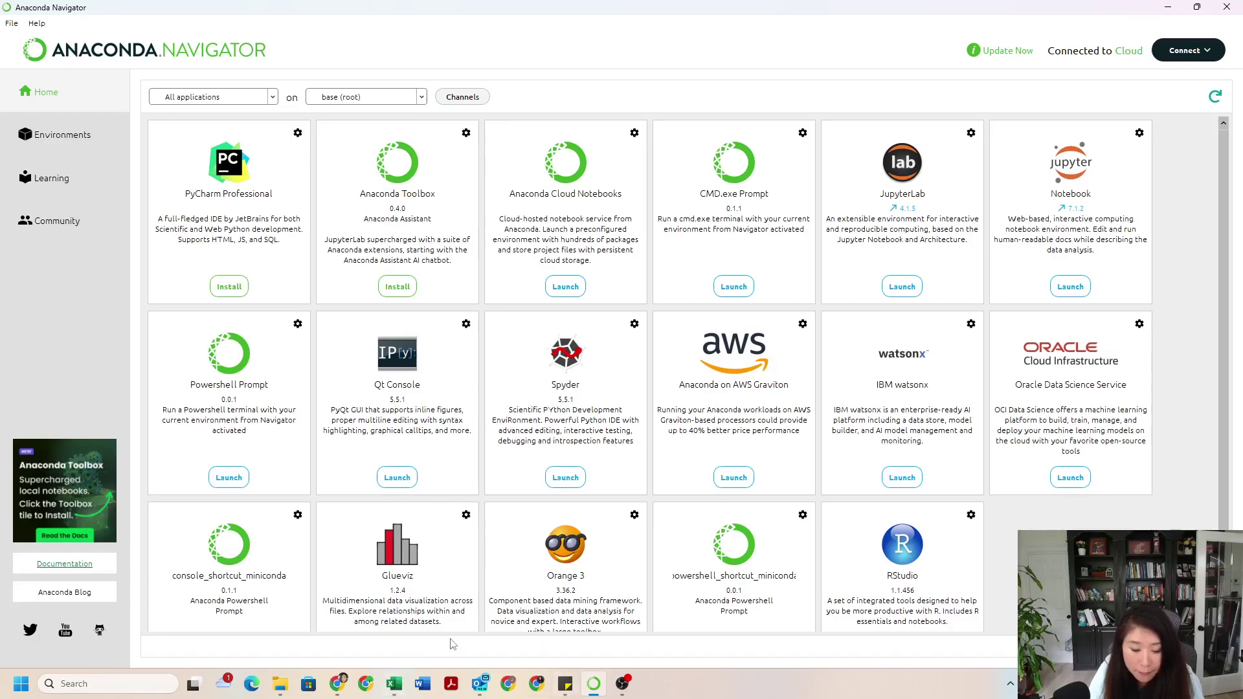
click(338, 691)
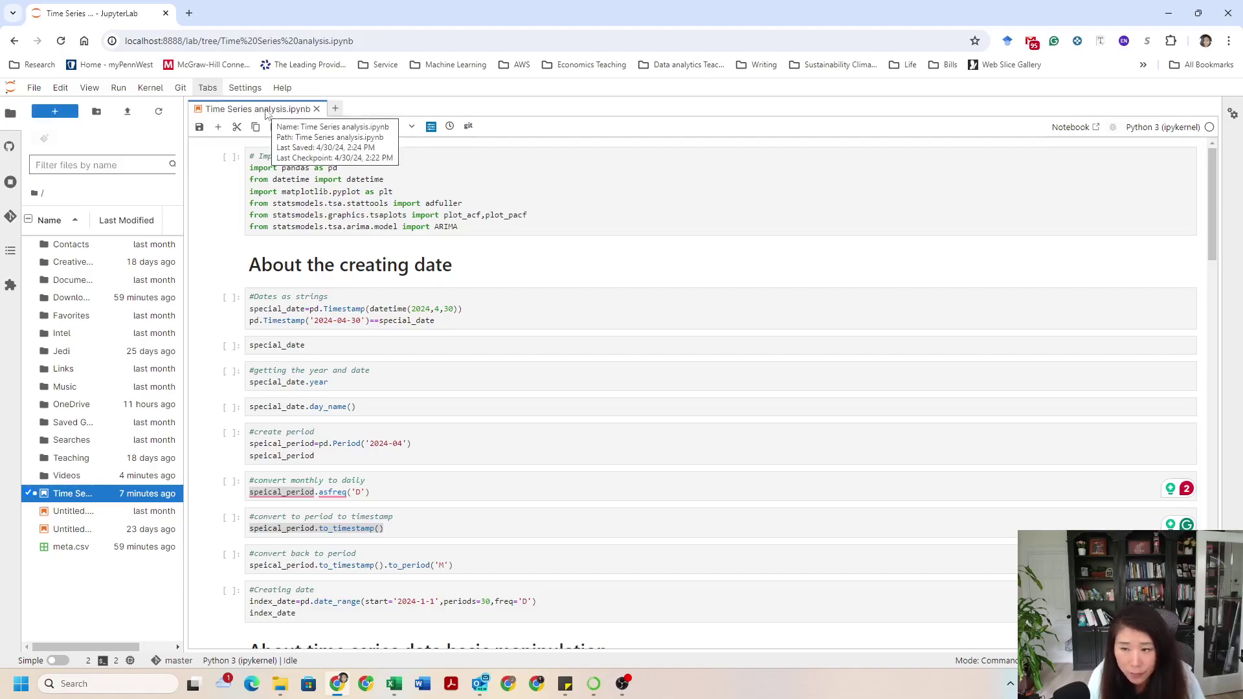
click(127, 115)
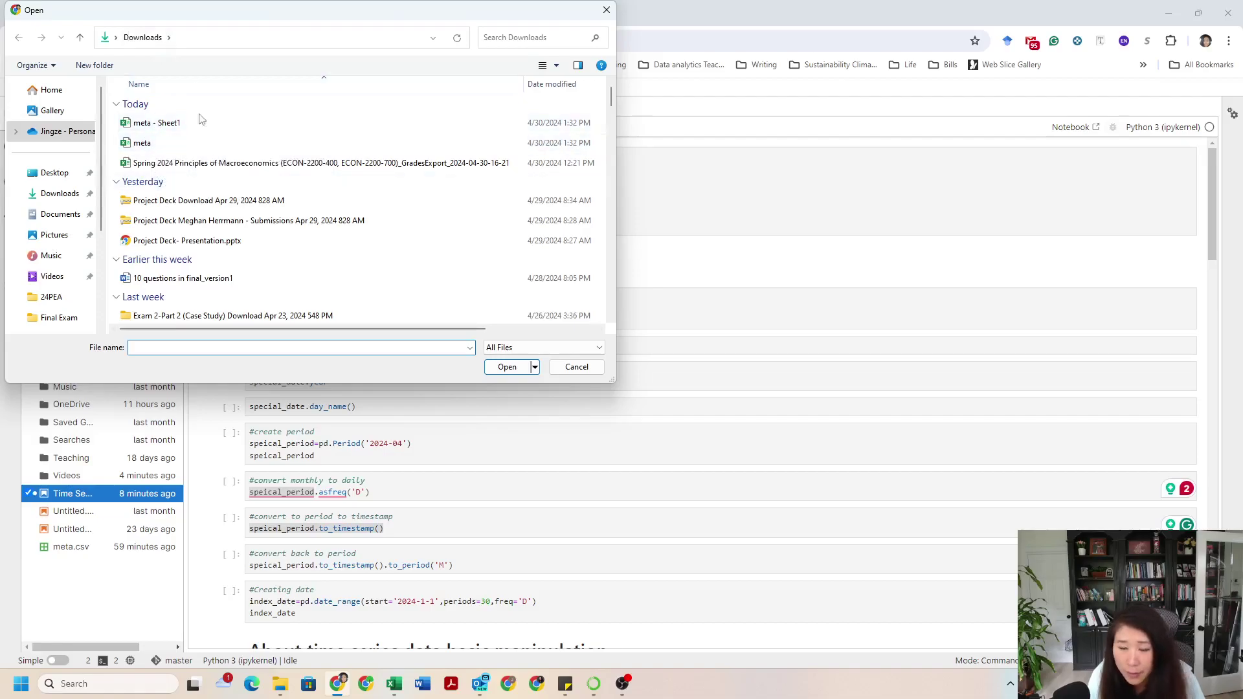
drag(206, 16, 304, 88)
click(704, 82)
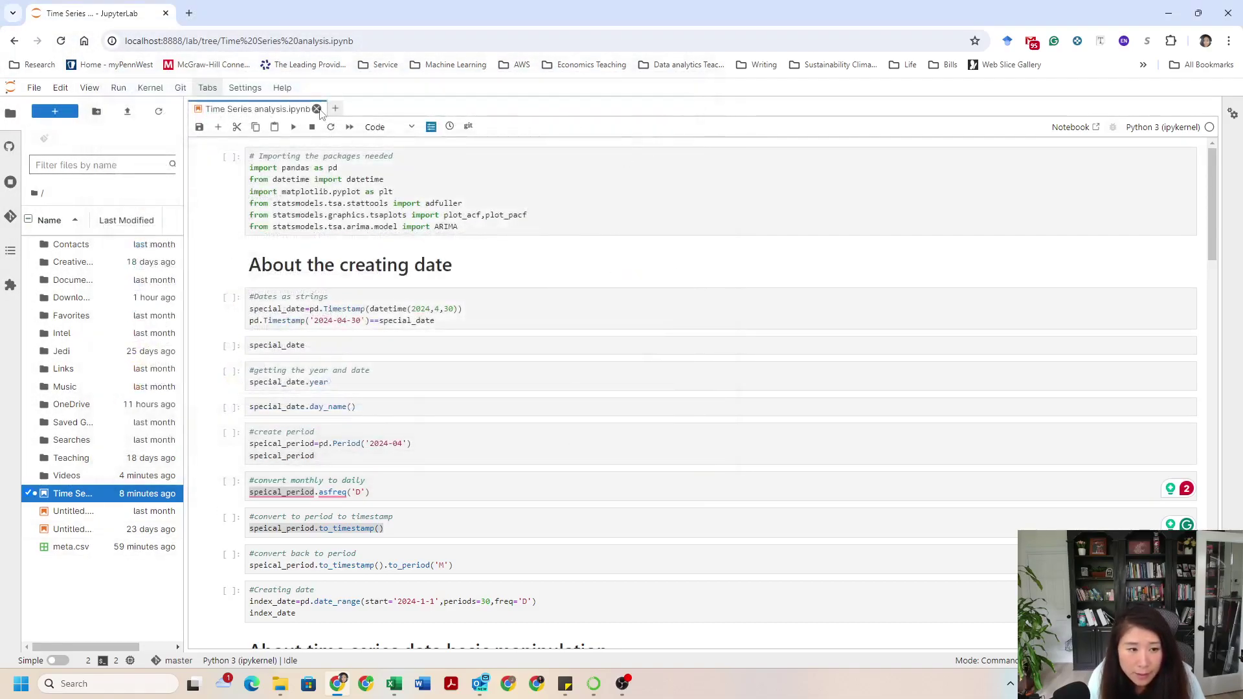
Close the Time Series analysis.ipynb notebook and reopen it from the file browser
click(317, 109)
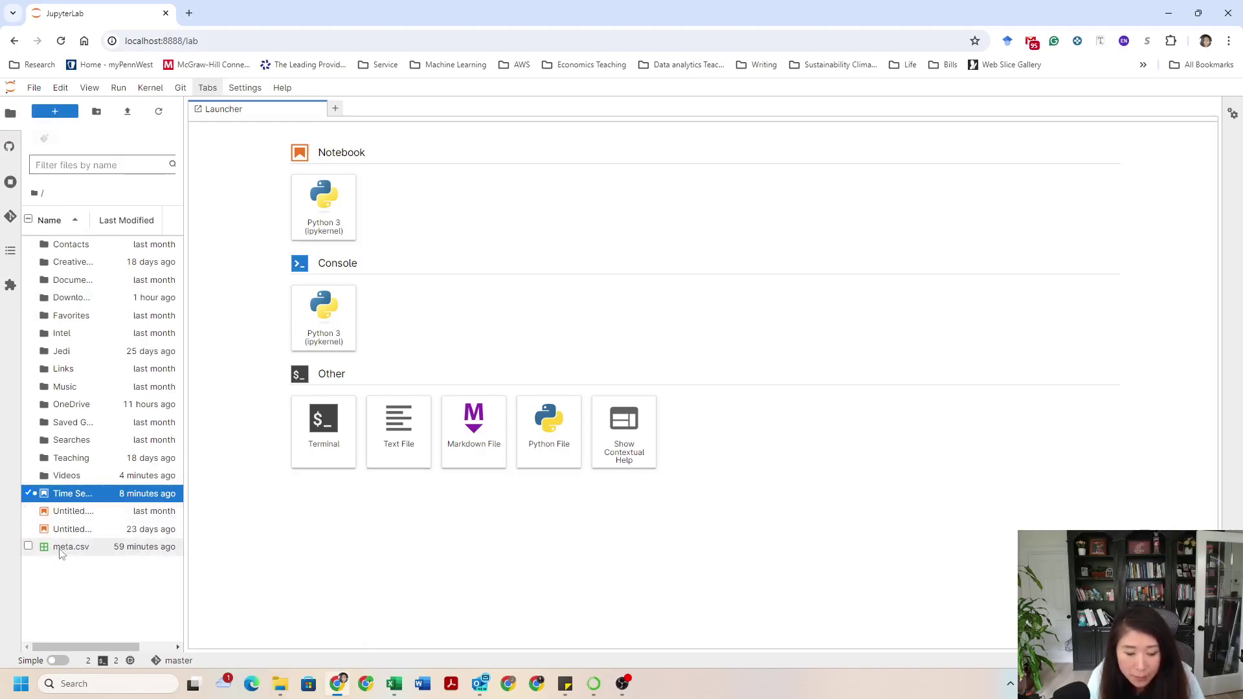
double_click(74, 494)
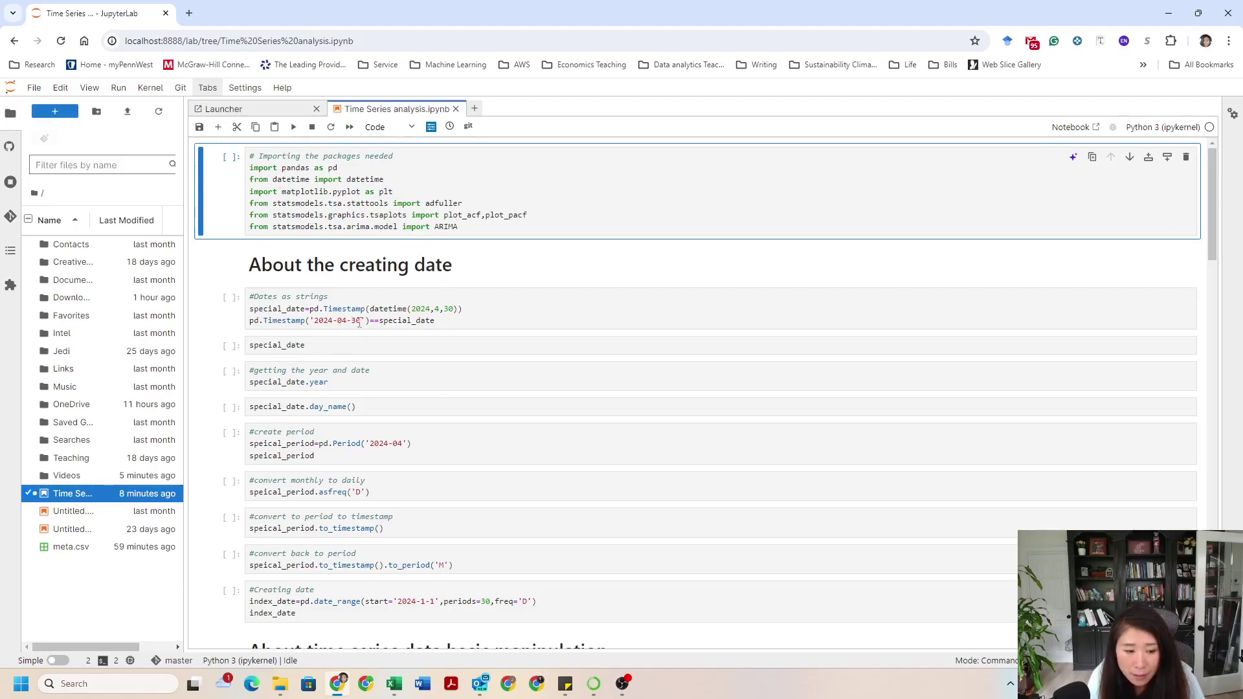
scroll(463, 360, down, 1)
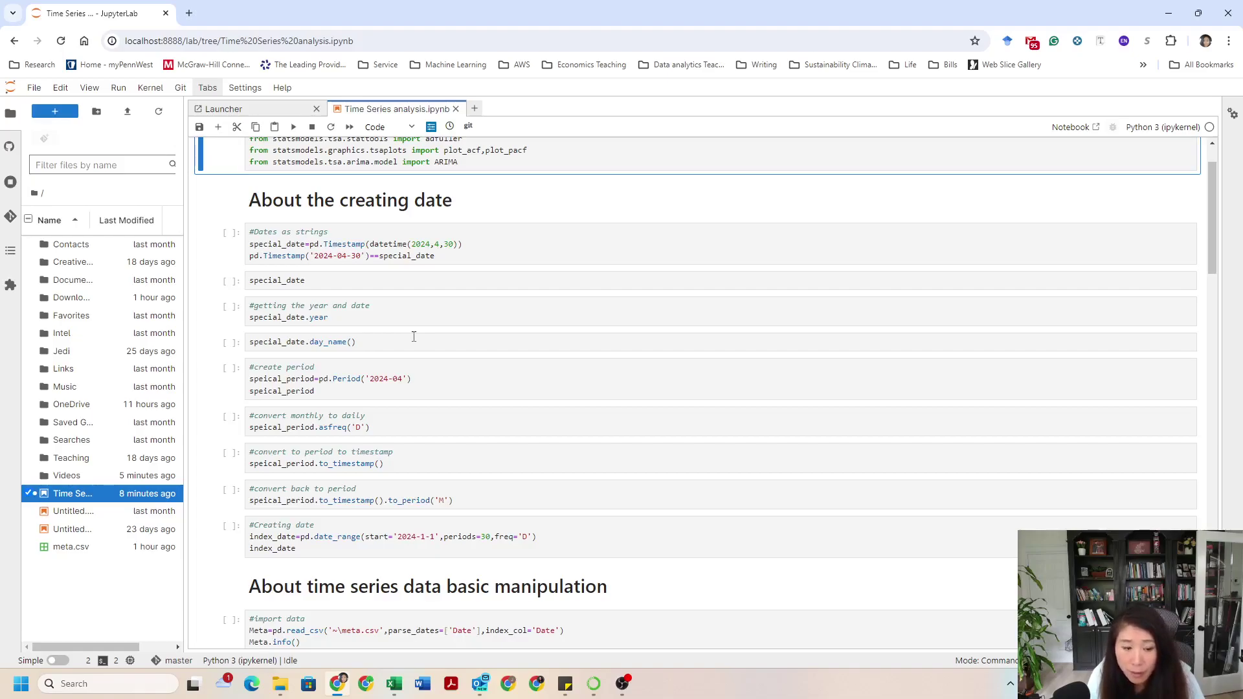
scroll(421, 350, up, 1)
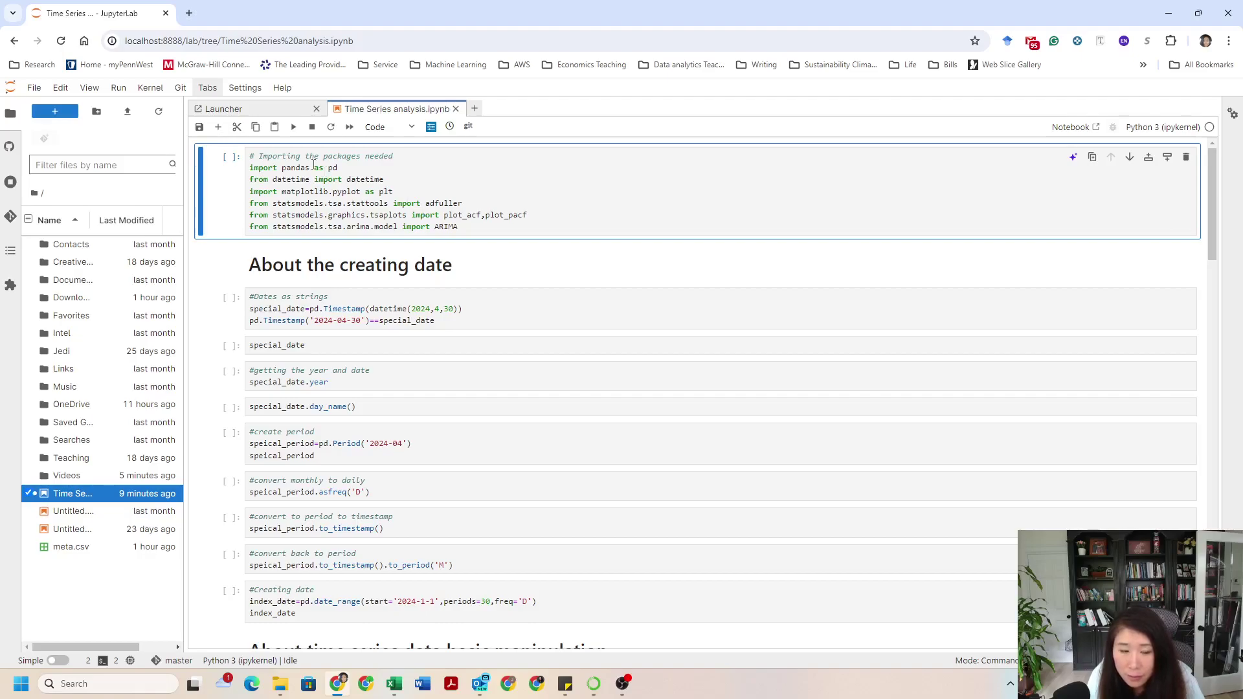
Search Google for "sklean" in a new browser tab and open the official scikit-learn website
click(188, 14)
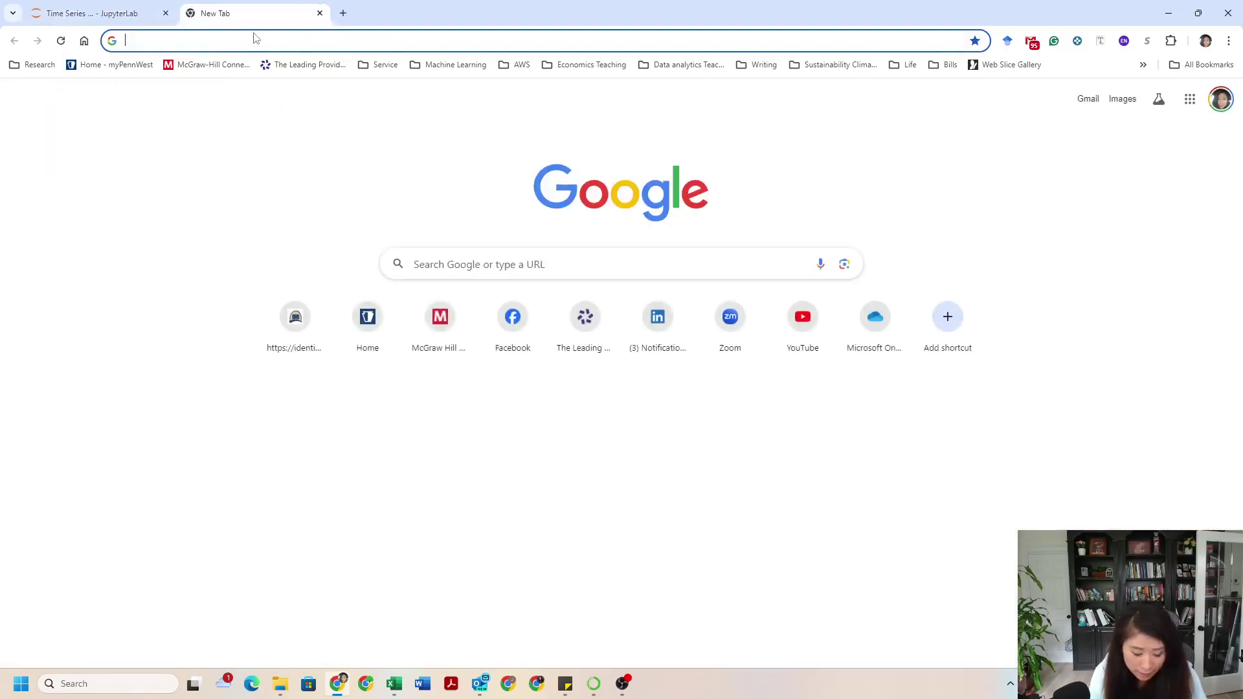
text(s)
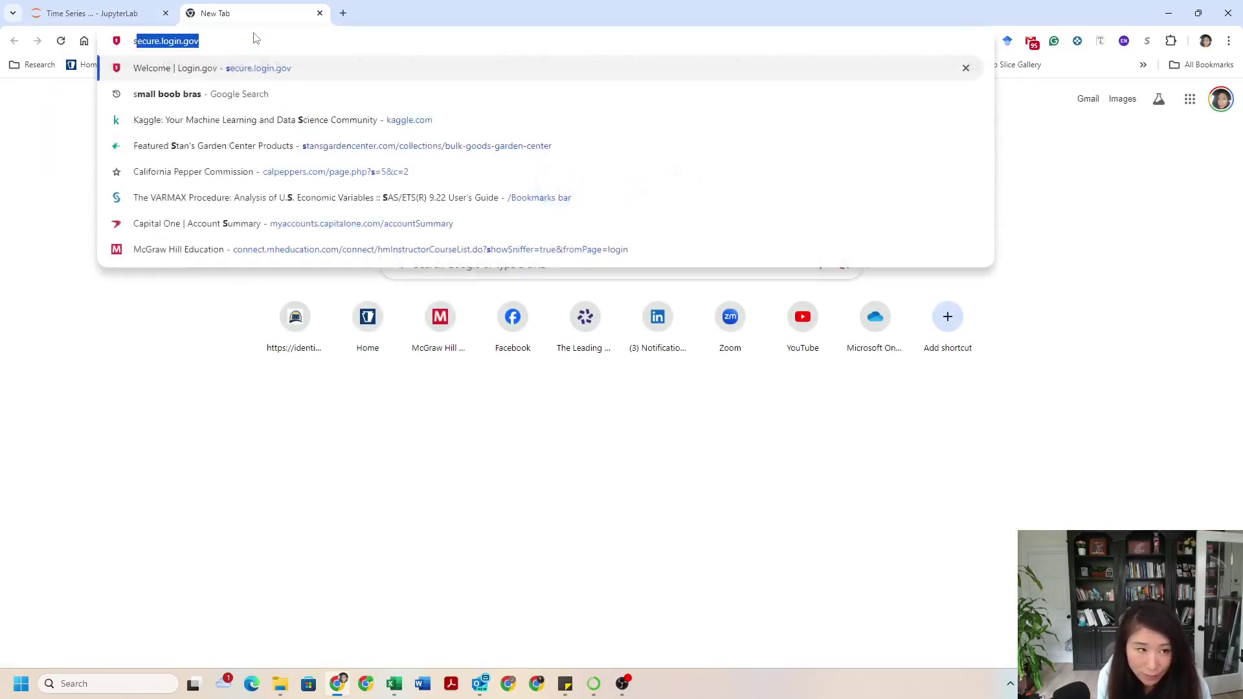
text(klean)
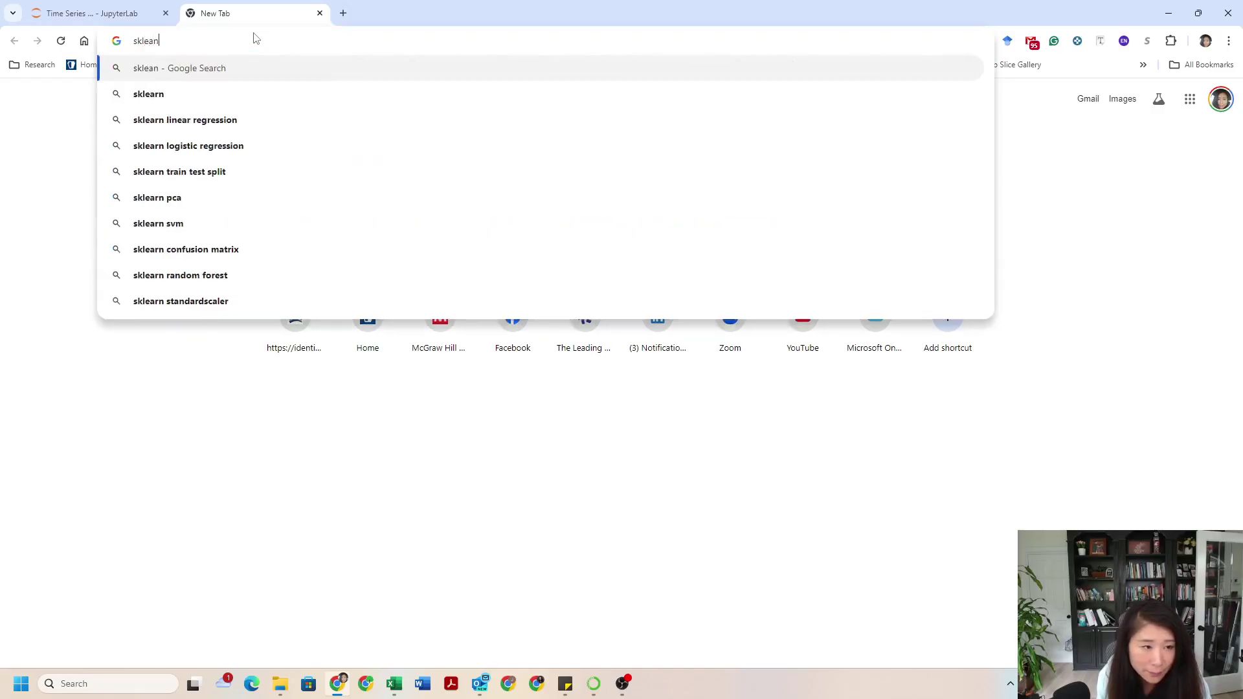
key(Return)
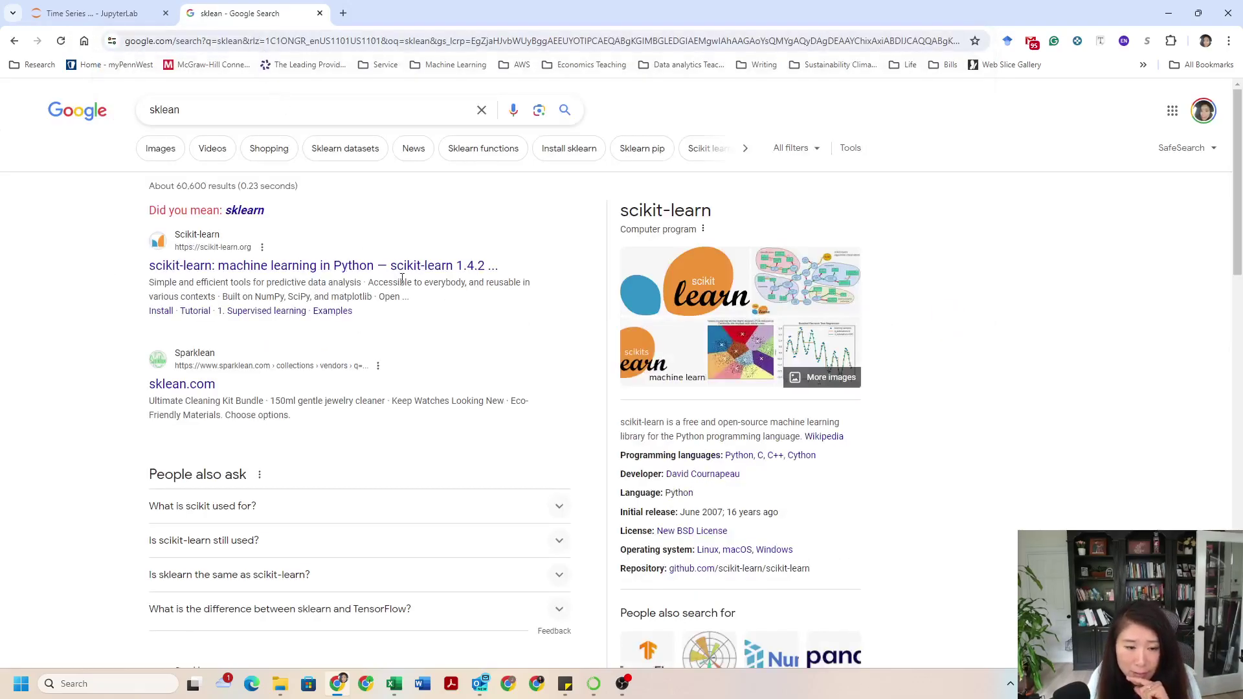
click(405, 268)
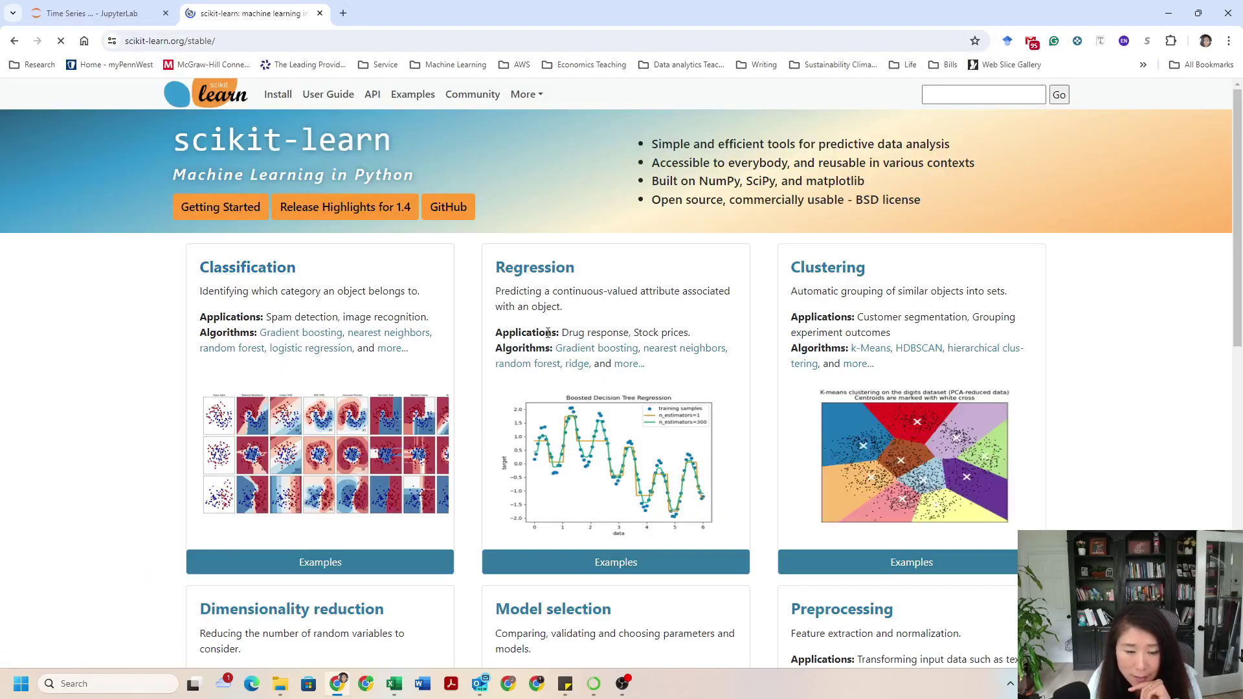
Open scikit-learn's supervised learning guide and look through its list of topics
click(279, 274)
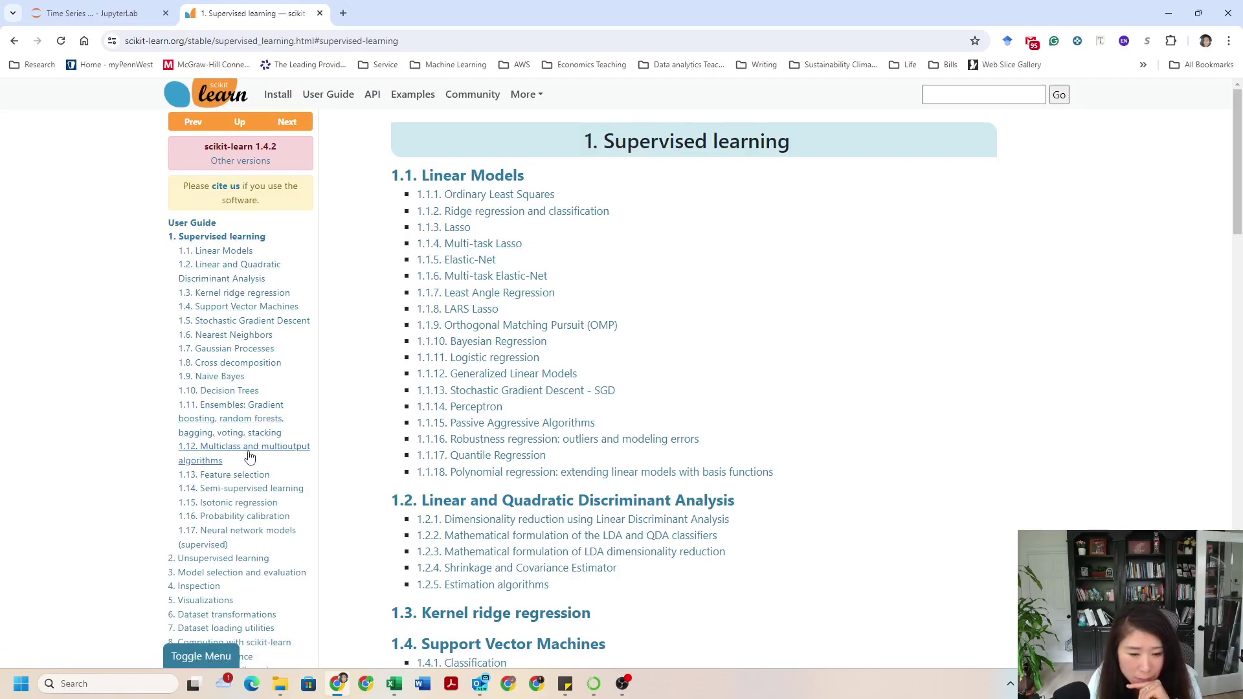
scroll(292, 454, down, 1)
scroll(613, 462, down, 1)
scroll(612, 462, down, 5)
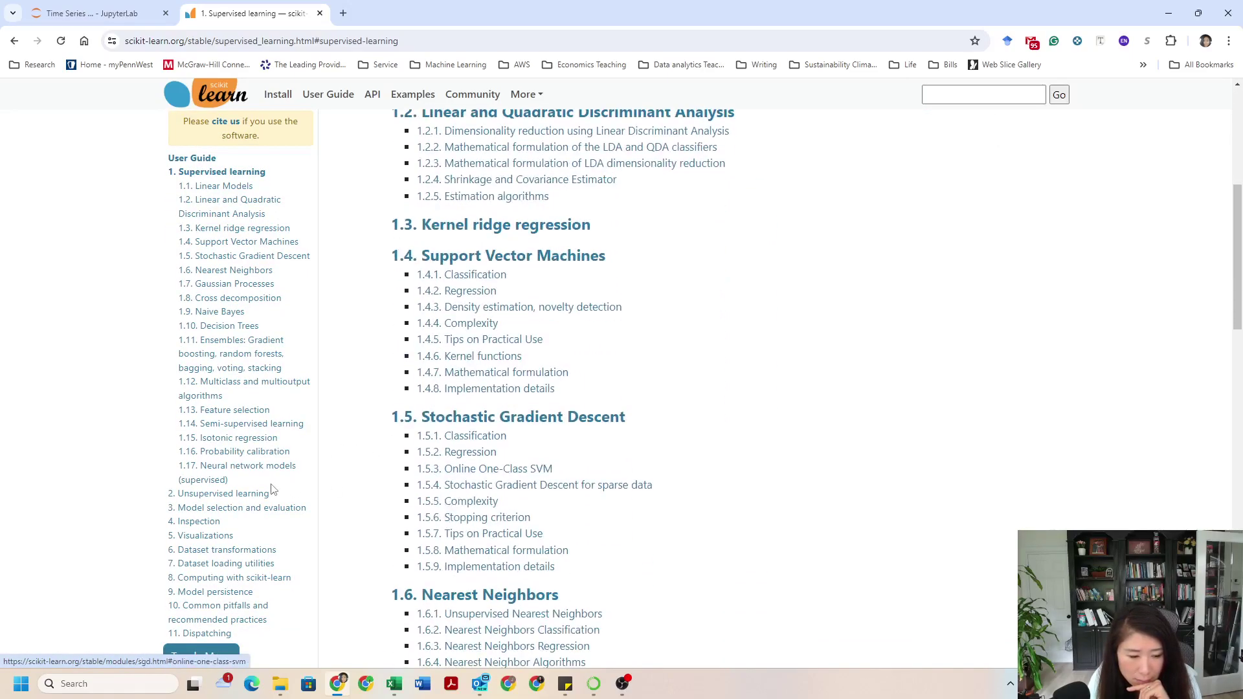
scroll(252, 495, up, 1)
scroll(253, 495, up, 6)
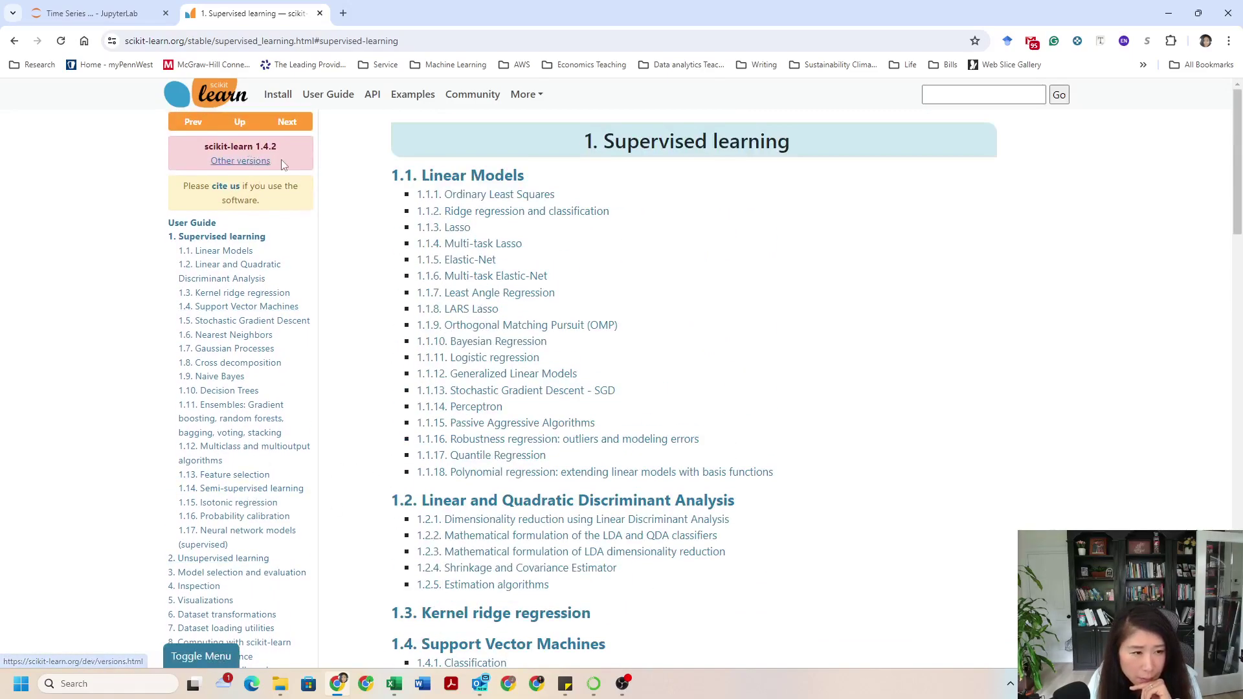
Open the scikit-learn installation page, highlight the package name in the pip command, and show the conda instructions for Windows
click(279, 95)
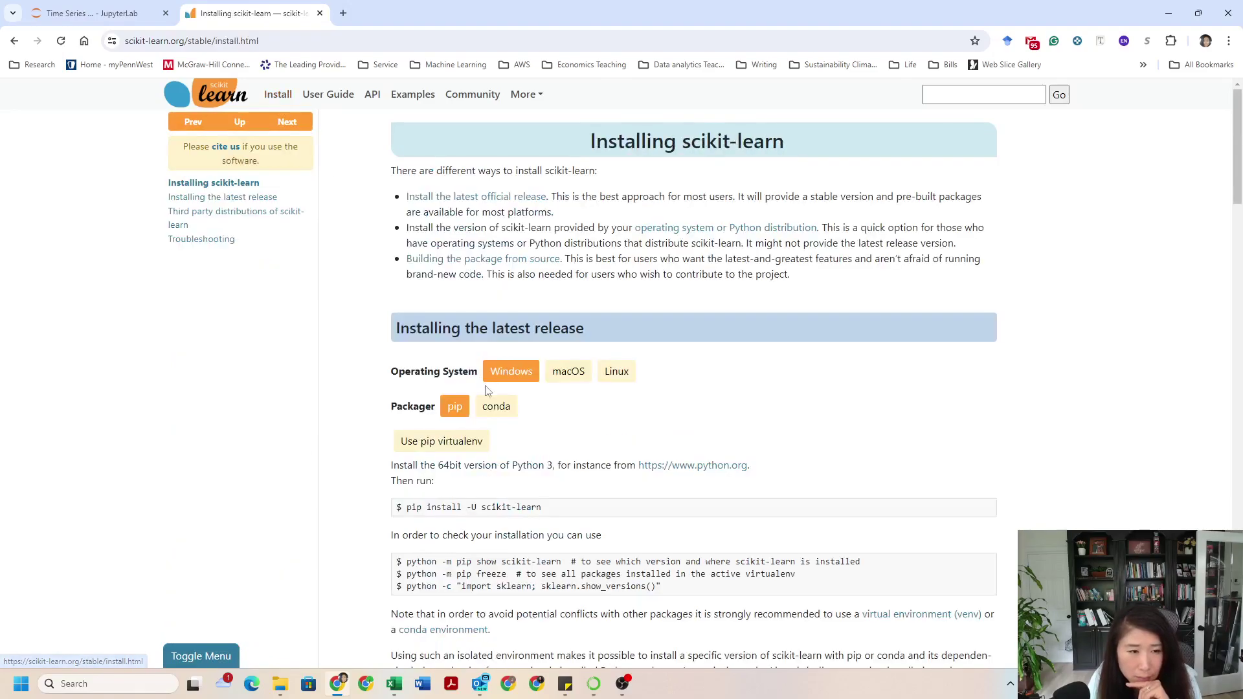
scroll(445, 546, down, 2)
scroll(453, 506, up, 1)
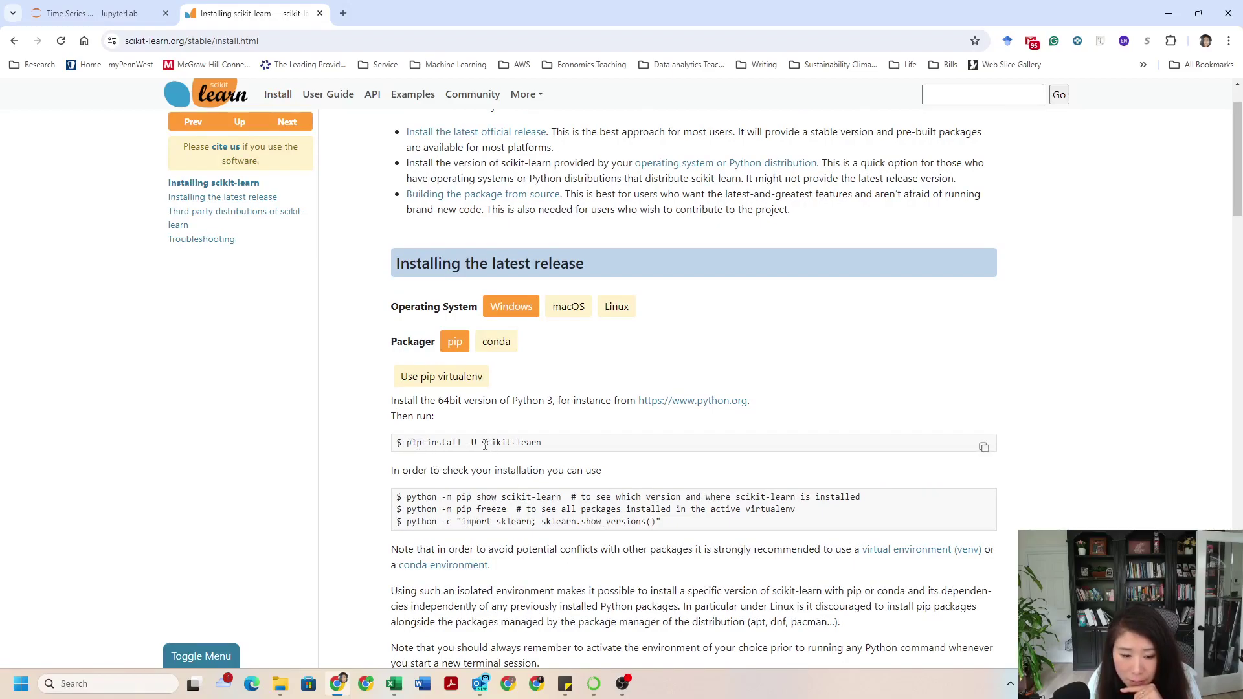
drag(481, 444, 541, 444)
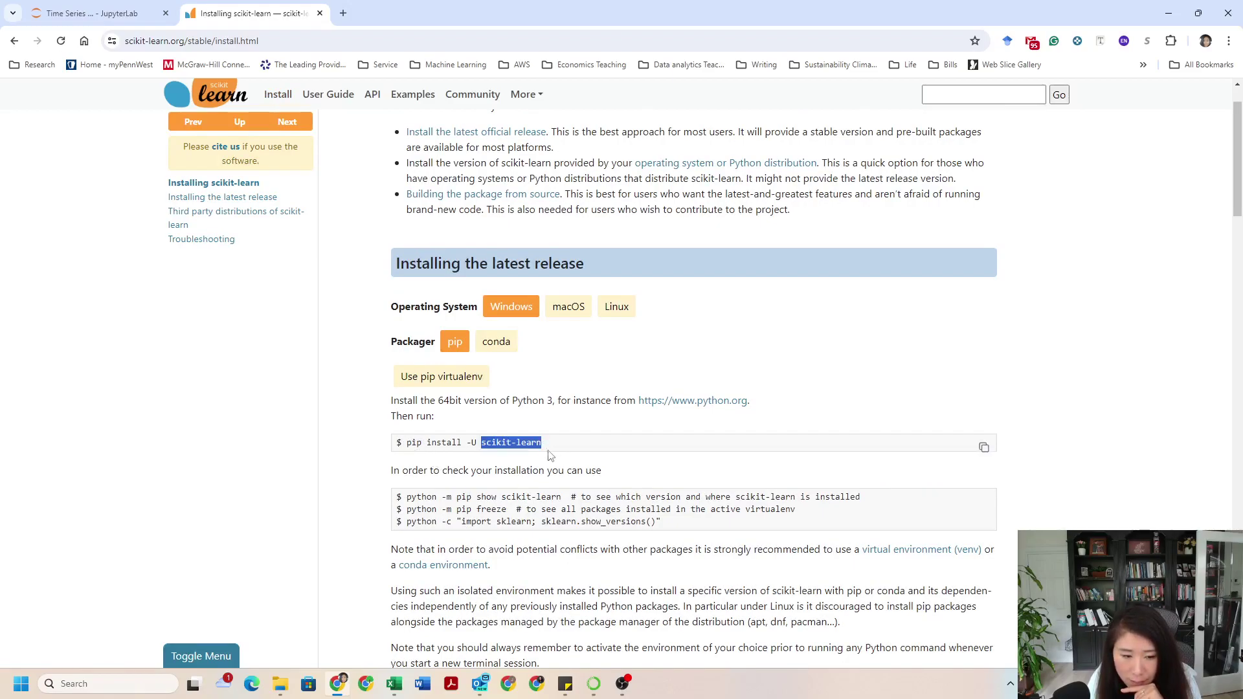
click(457, 350)
click(499, 344)
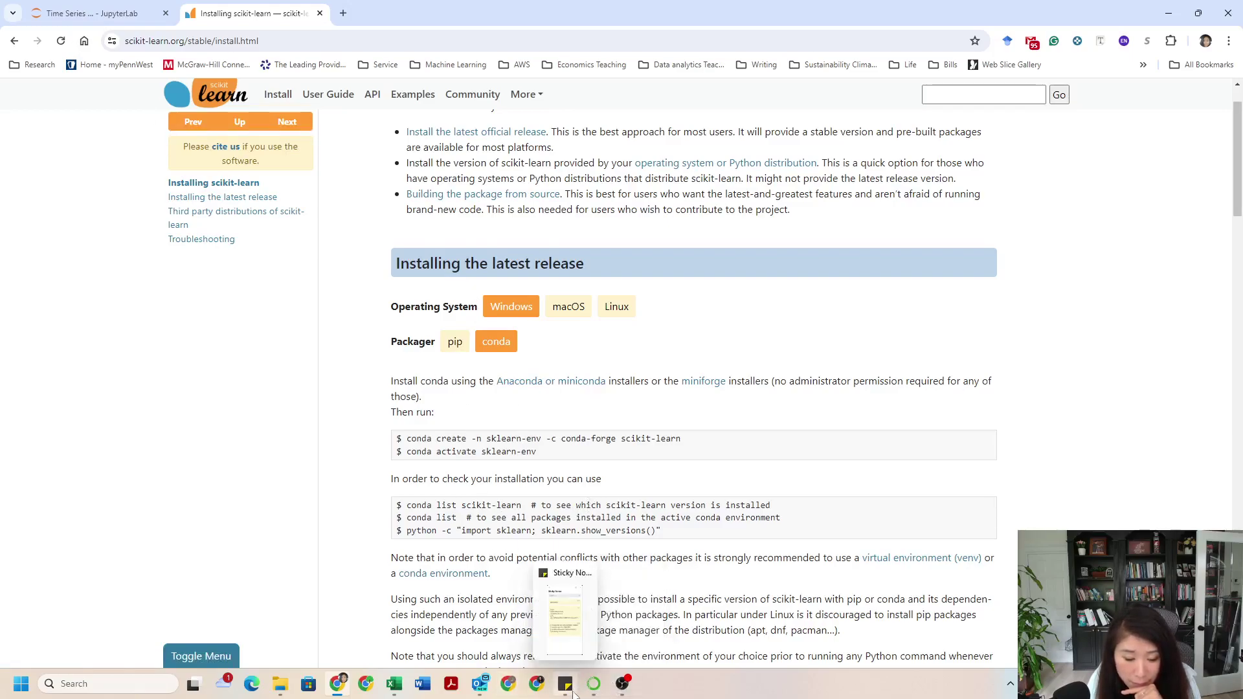
Return to JupyterLab and start a terminal from the Launcher
click(338, 687)
click(338, 685)
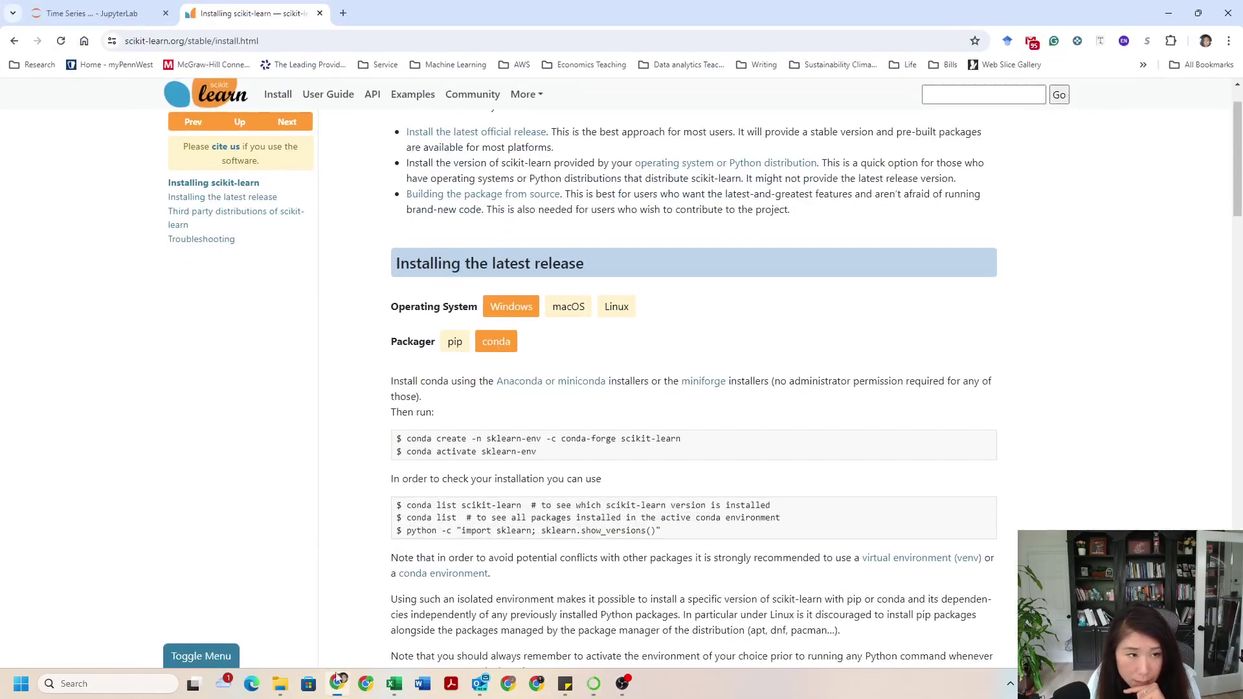
click(123, 19)
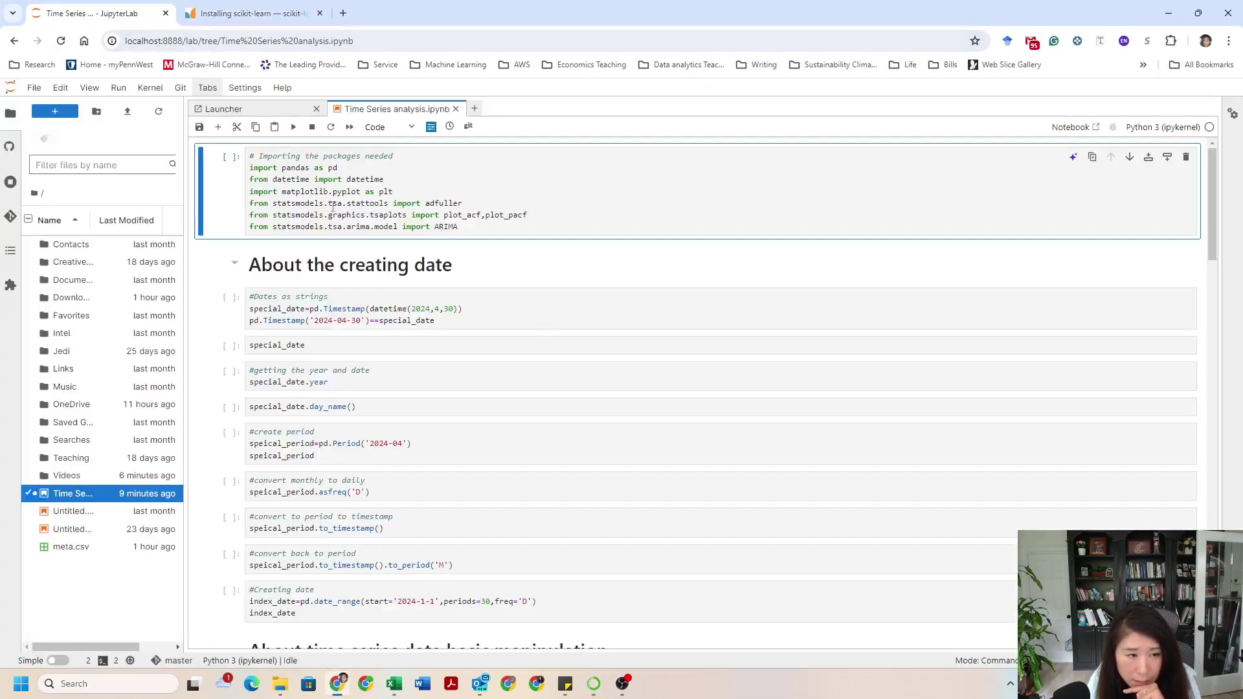
click(277, 114)
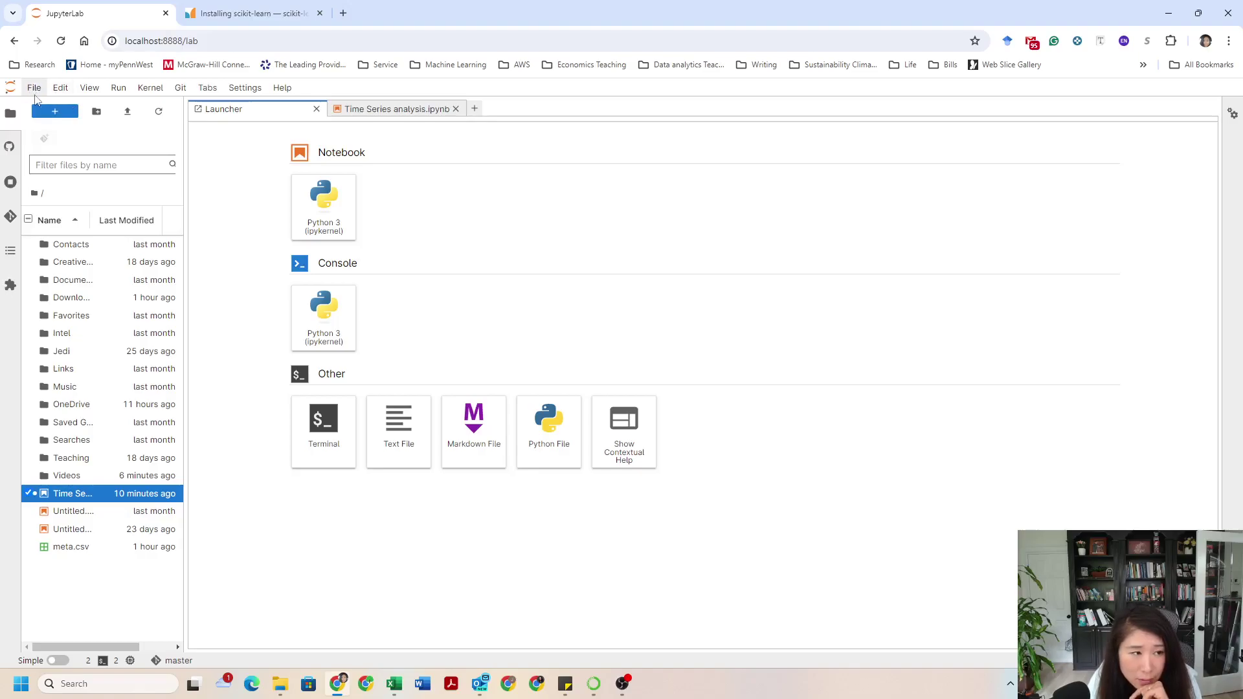
click(35, 95)
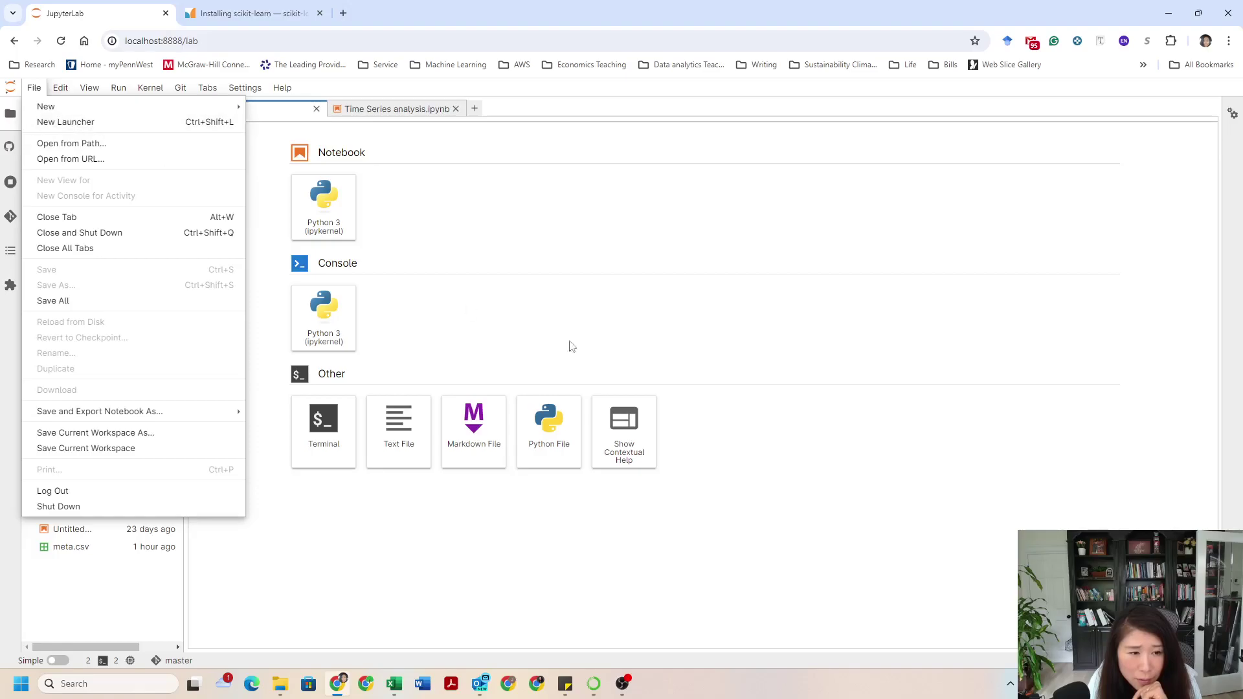
click(657, 225)
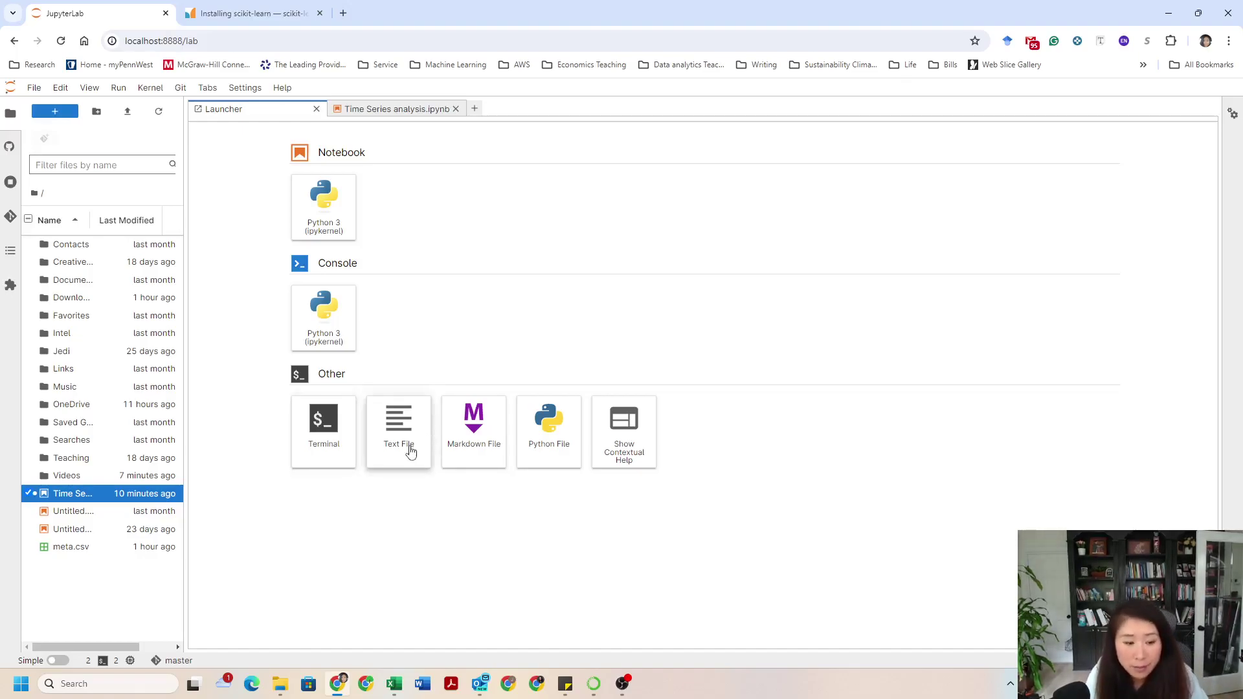
click(324, 431)
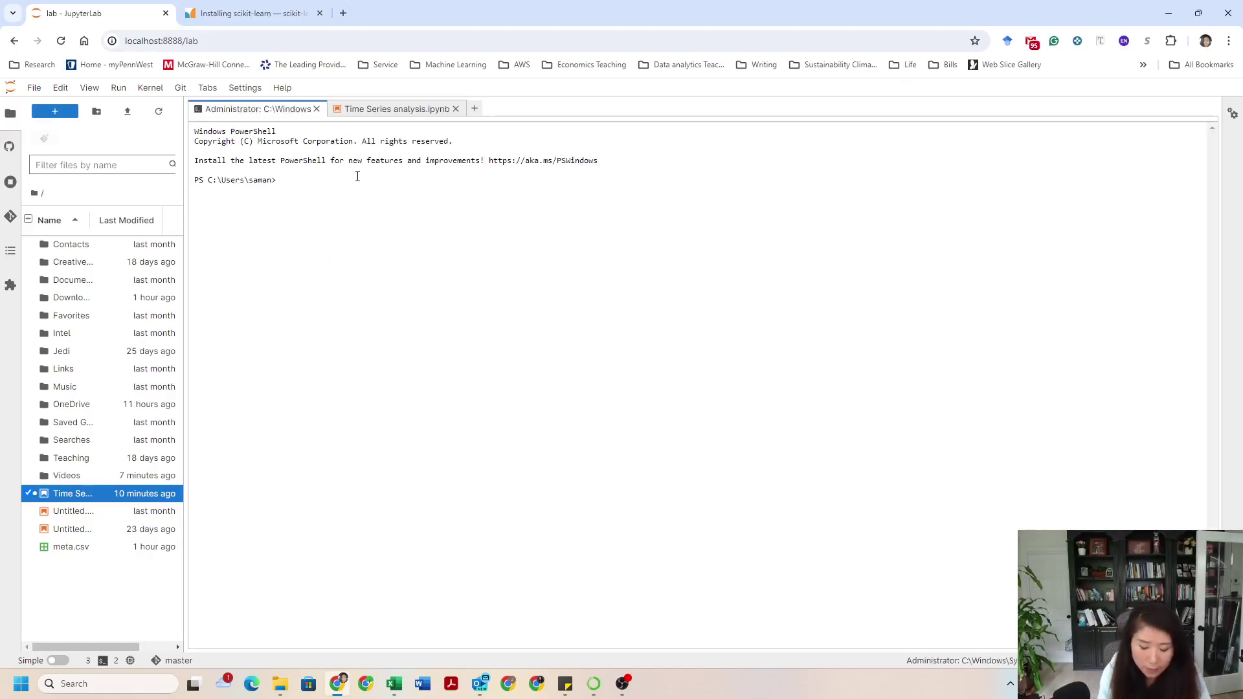
Try to run the command "pip pandas" in the terminal
text(pip)
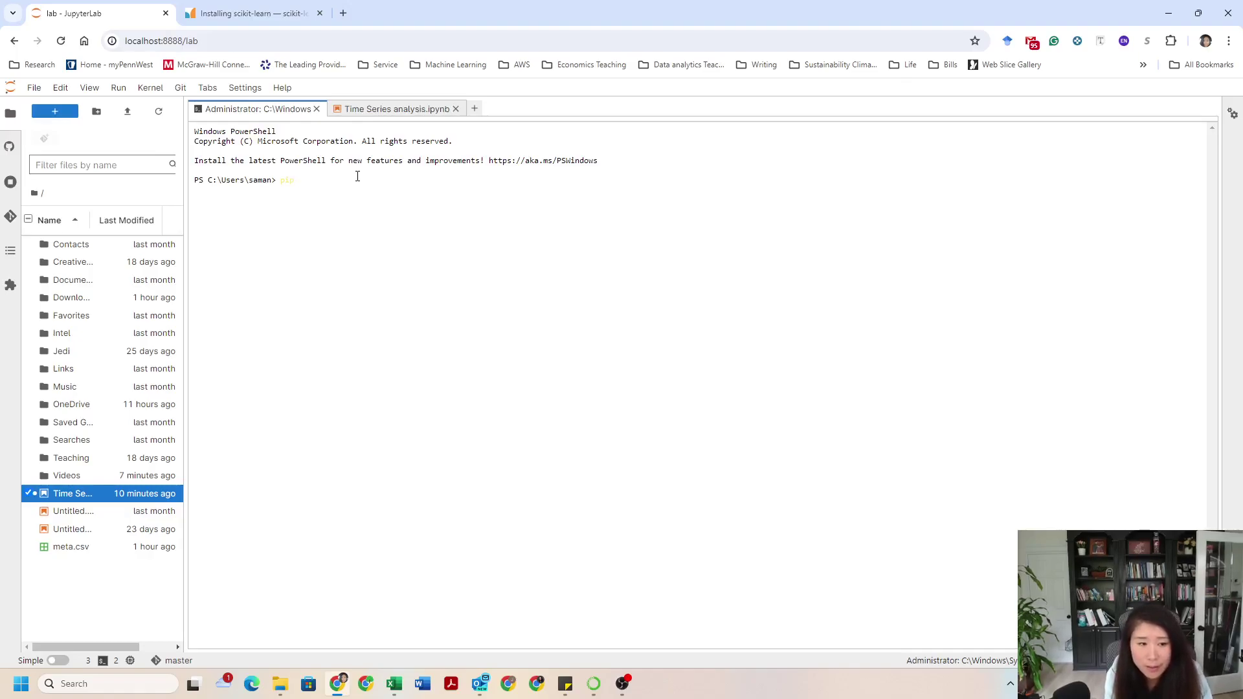
text( p)
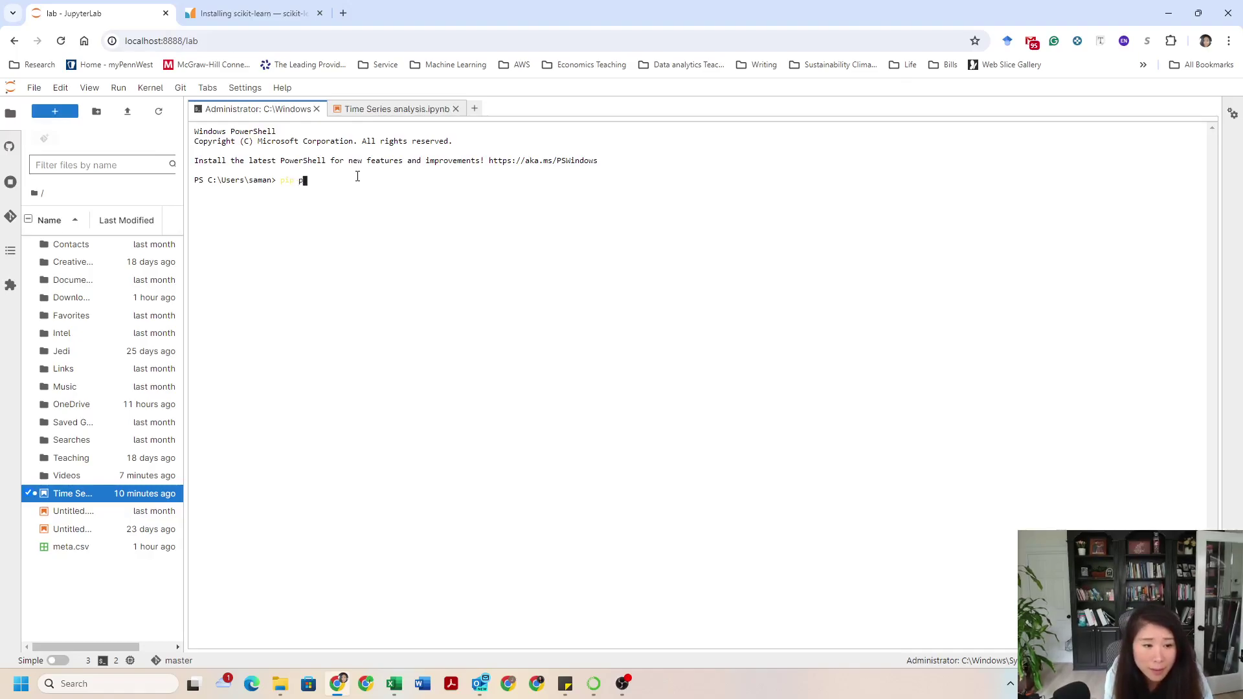
text(andas)
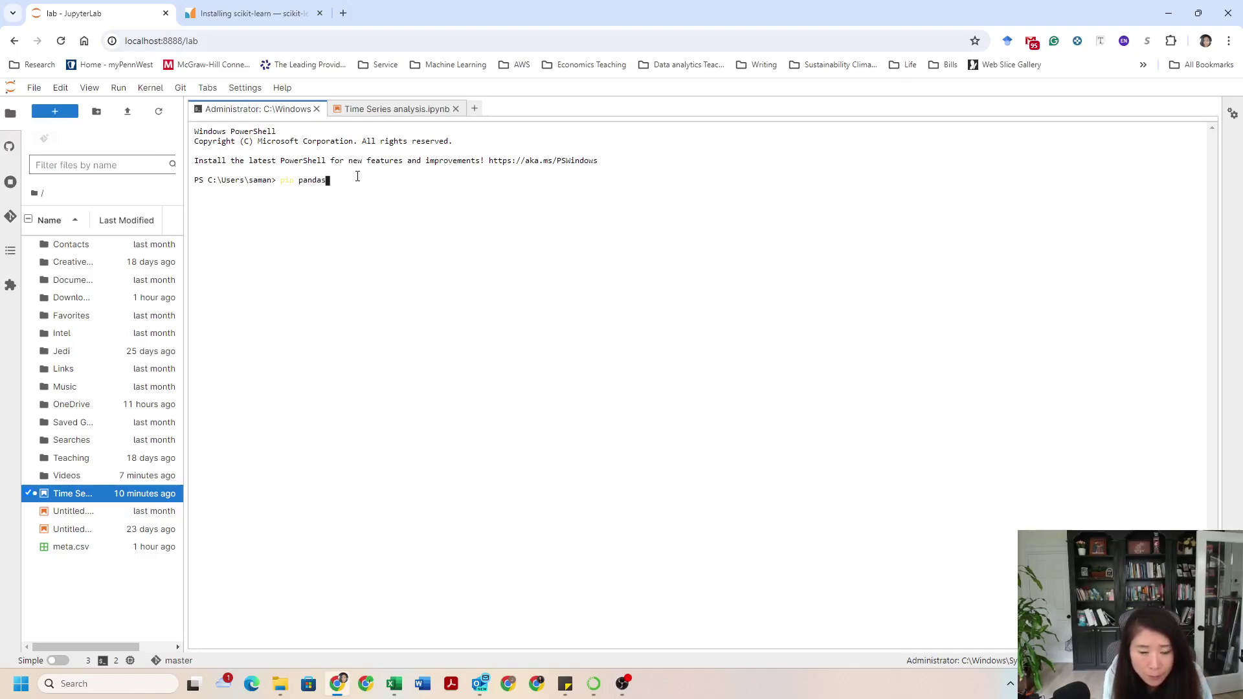
key(Return)
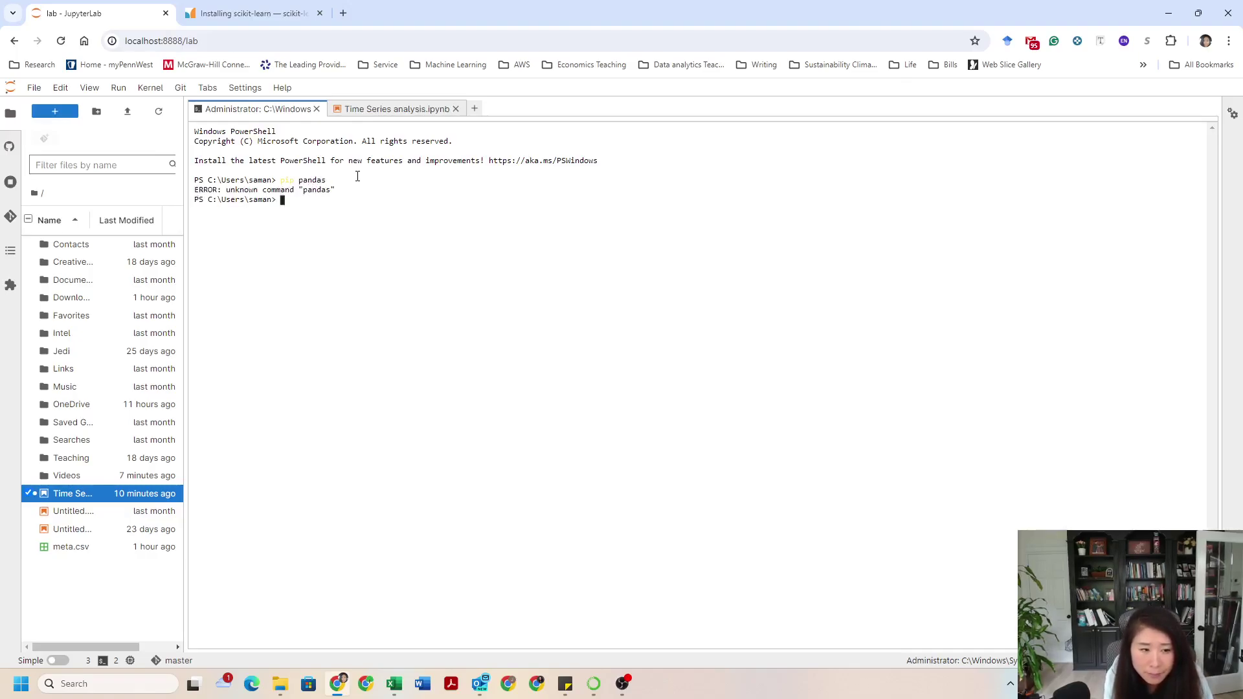
Run "pip install pandas" in the terminal
text(pip ins)
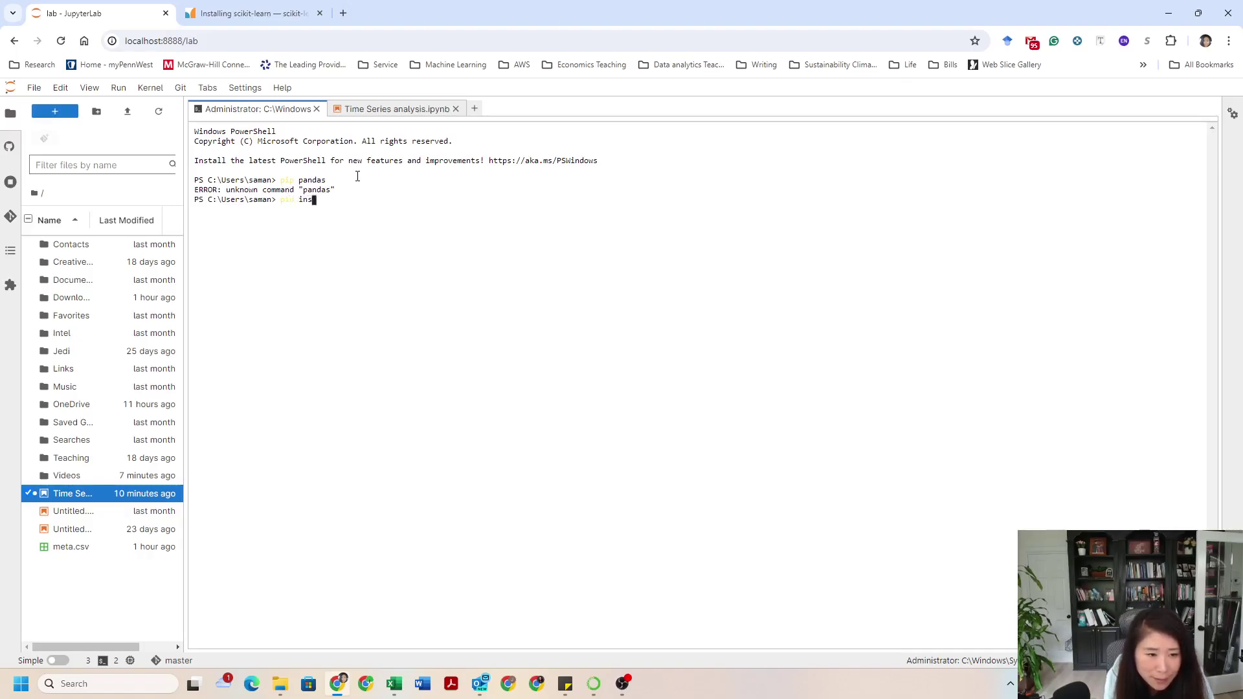
text(tall pandas)
key(Return)
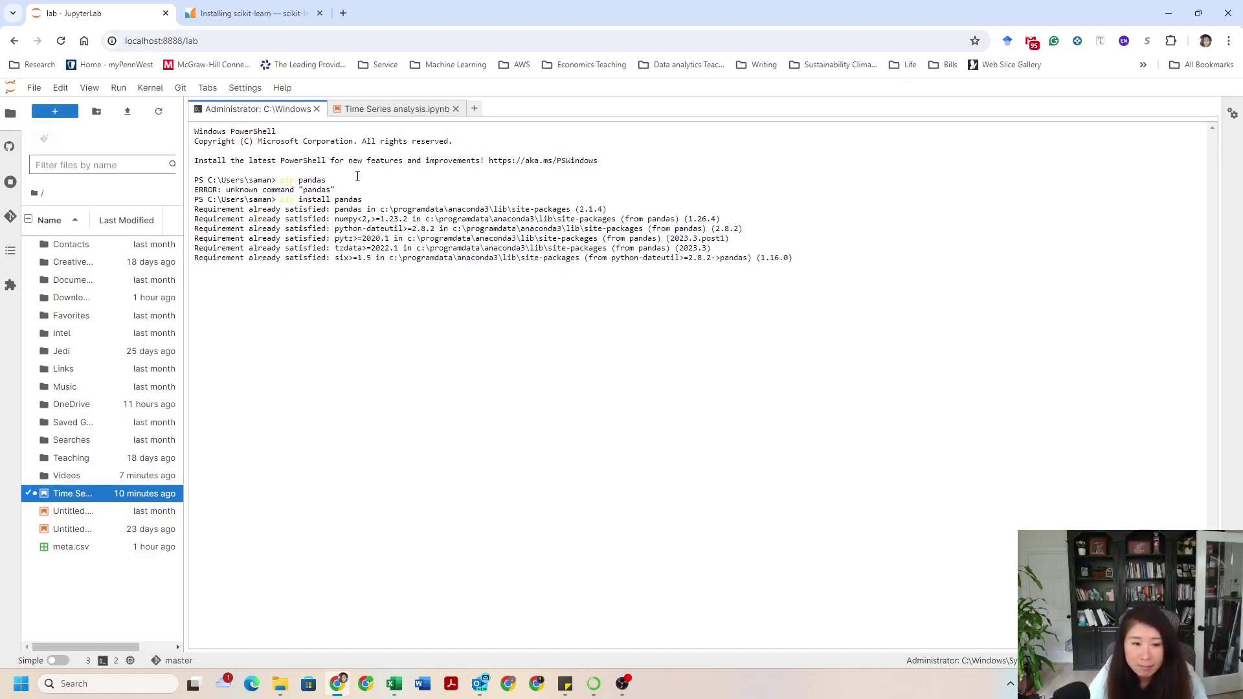